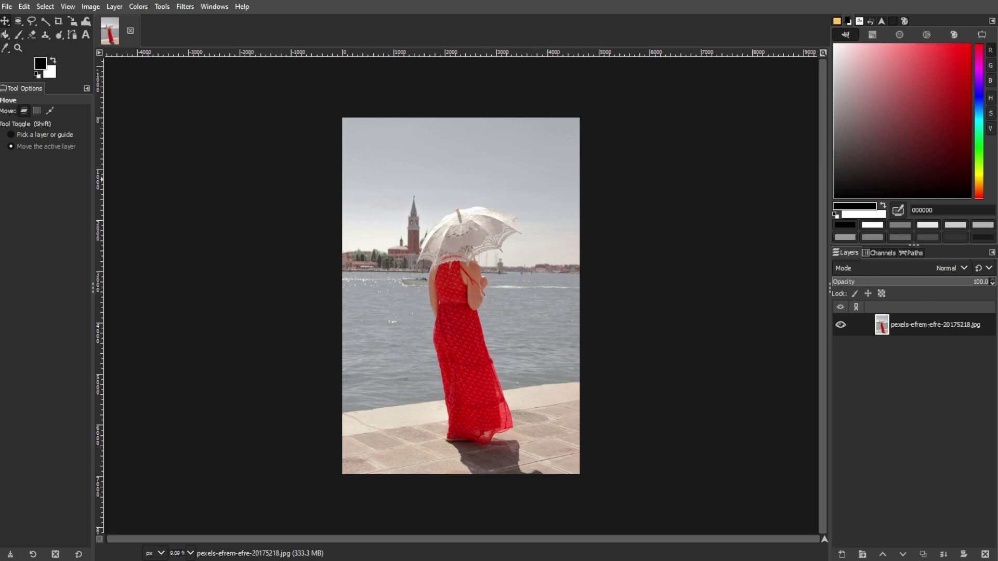
- Look over the filter categories and the Variable Blur settings without applying anything
click(179, 7)
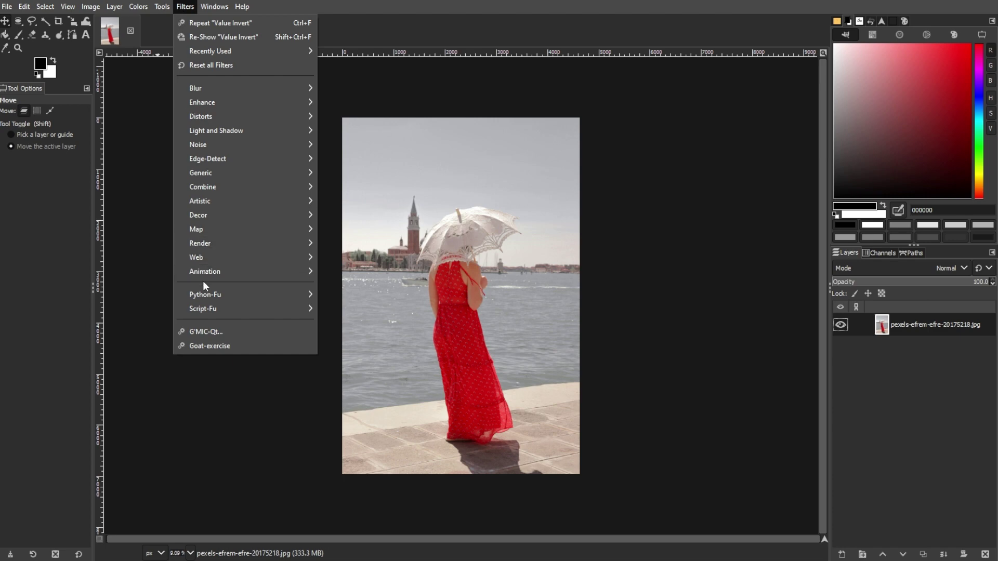
mouse_move(206, 310)
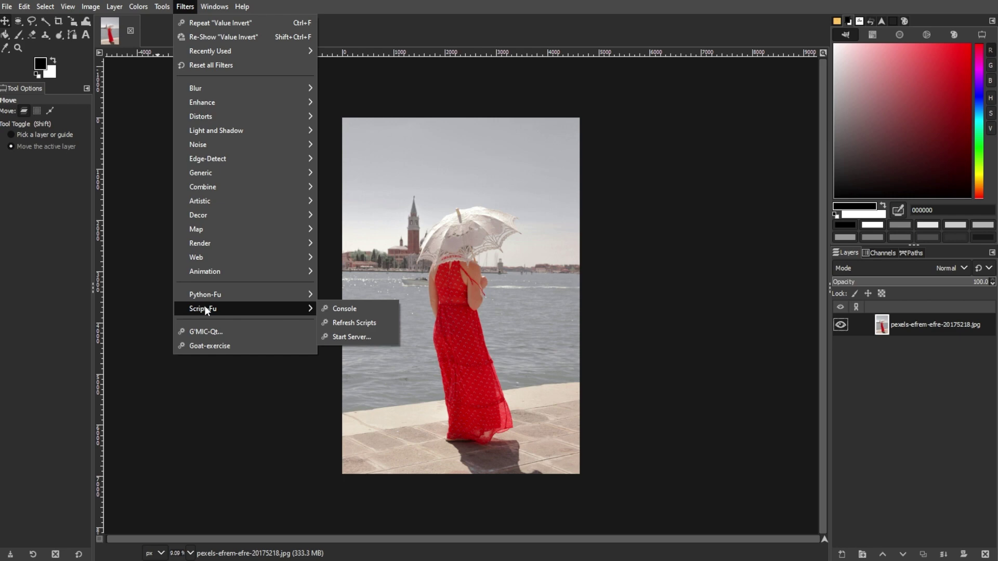
mouse_move(256, 91)
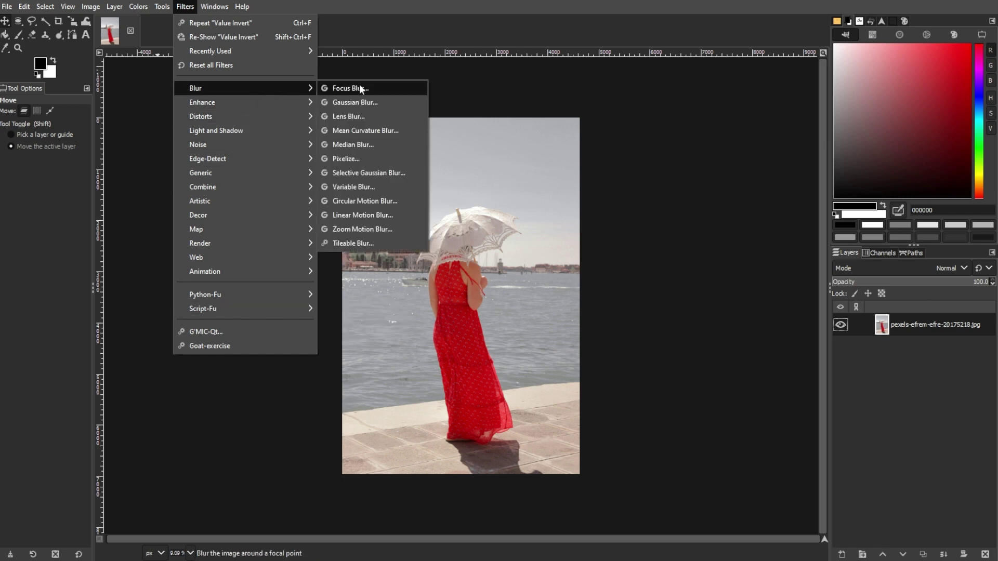
click(364, 185)
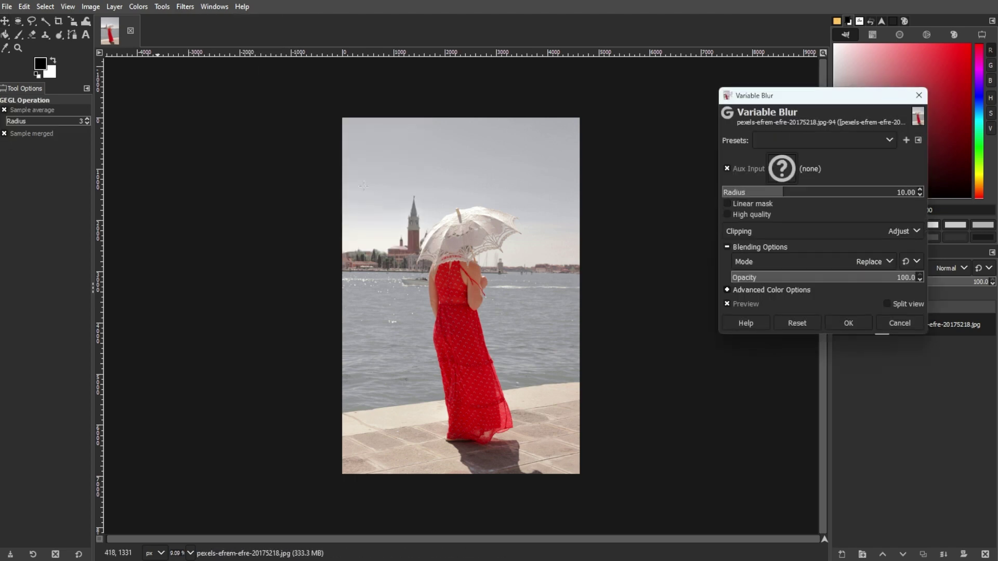
drag(782, 96, 650, 105)
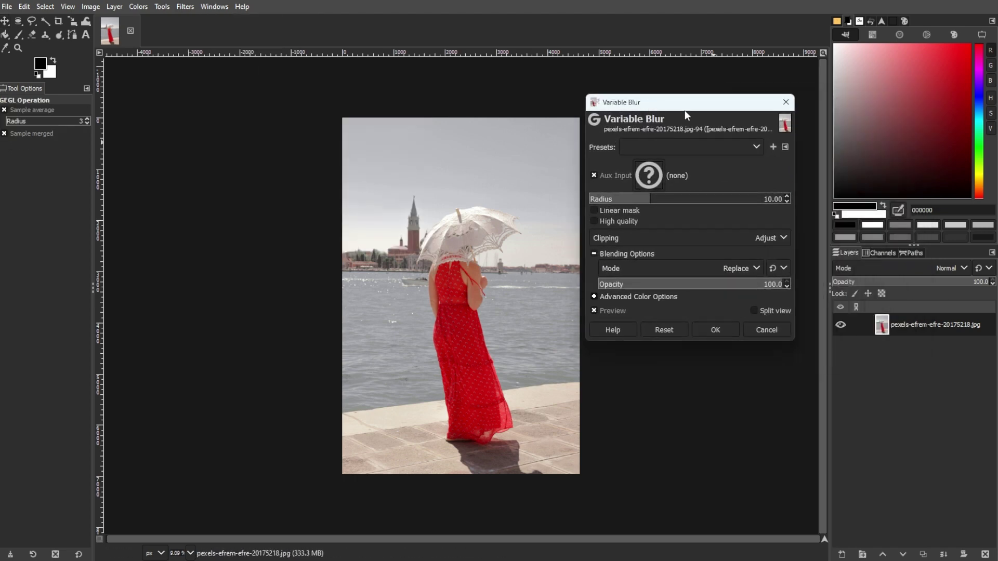
click(787, 102)
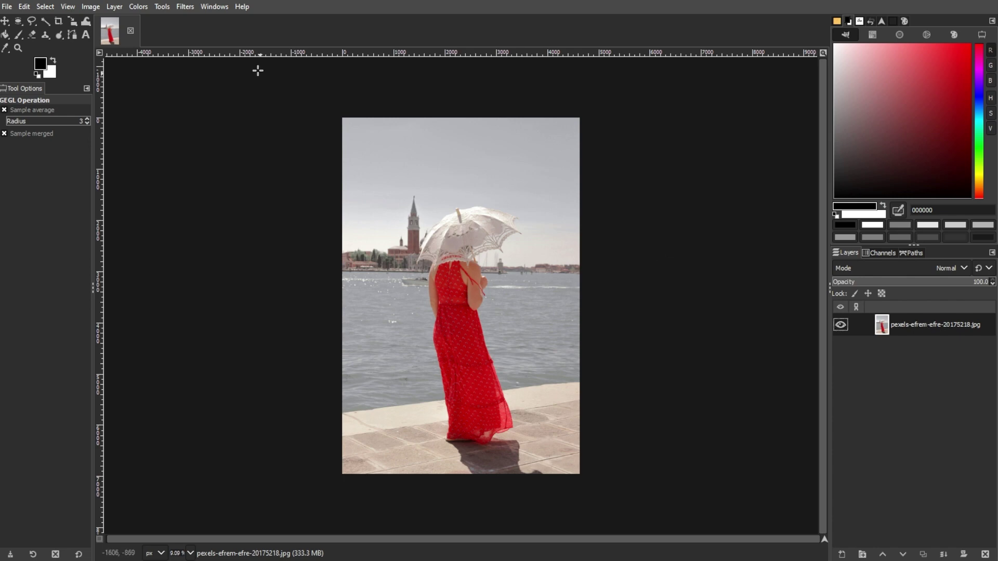
- Try a Gaussian Blur with a size of about 68 on the photo in split view, and cancel it
click(185, 7)
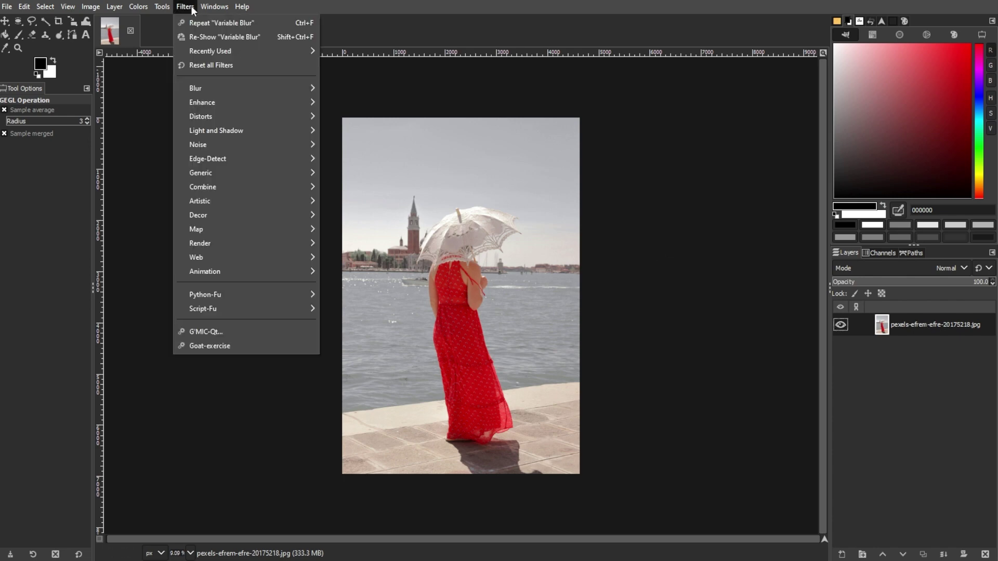
mouse_move(209, 91)
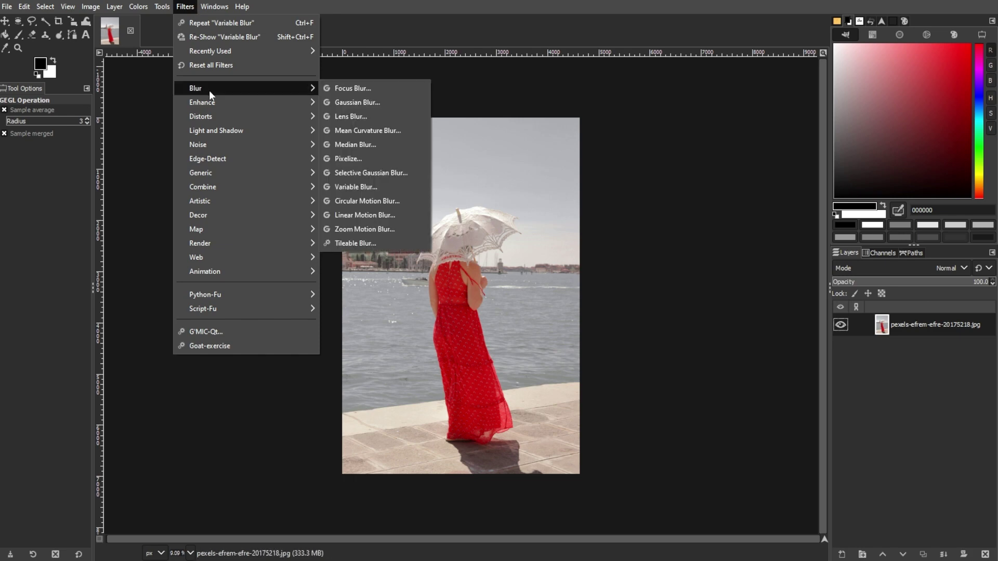
click(398, 102)
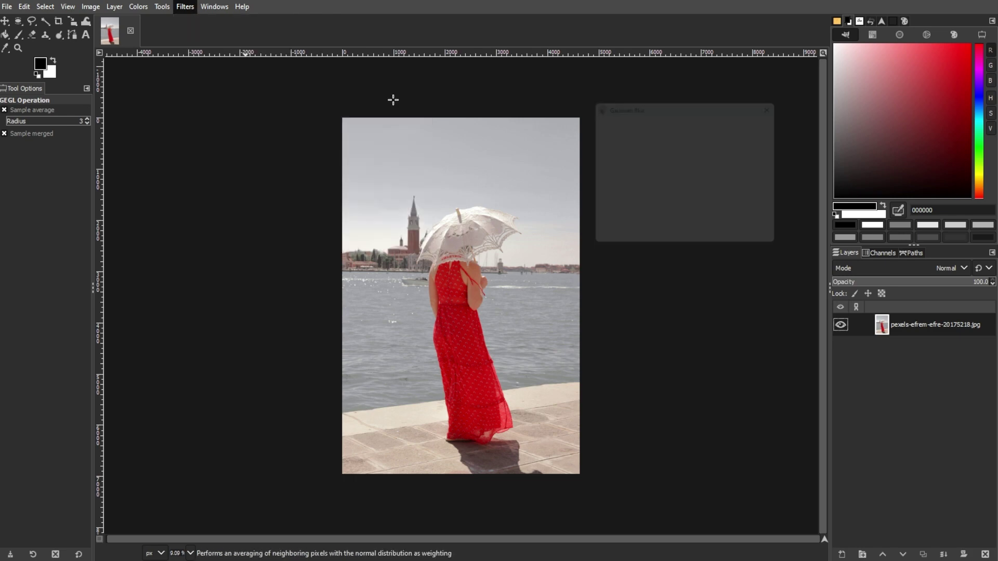
click(672, 165)
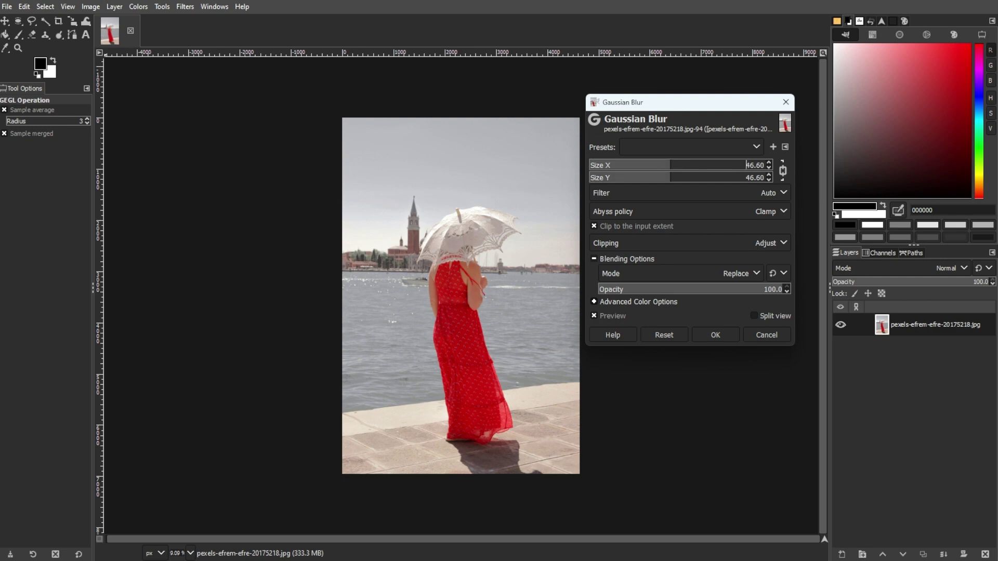
drag(670, 165, 647, 165)
click(755, 315)
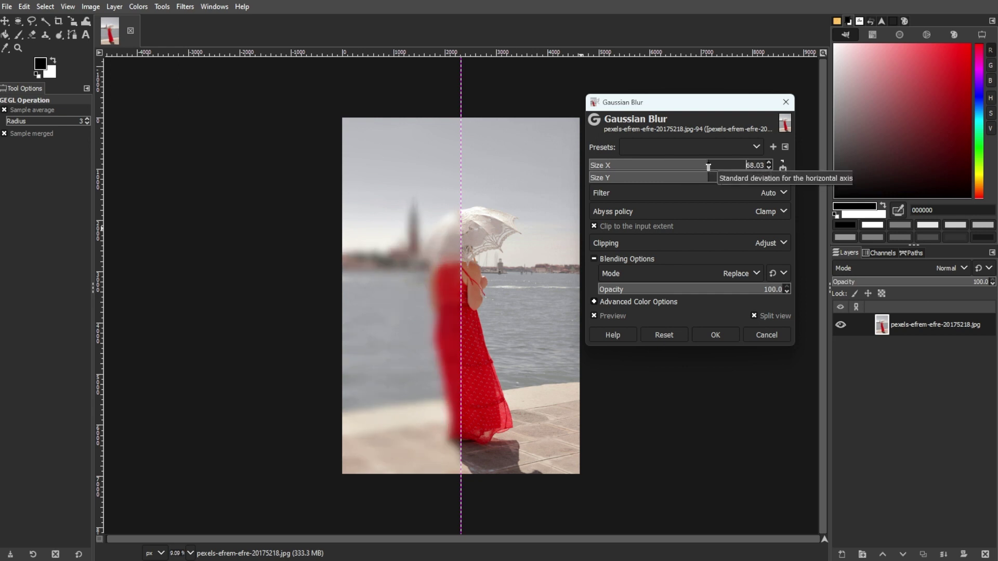
click(766, 335)
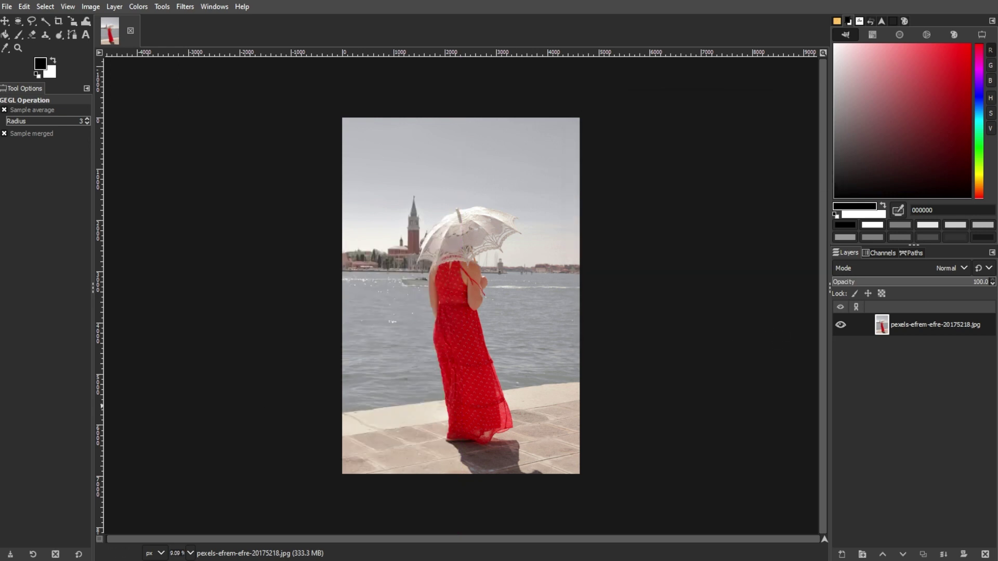
- Try Sharpen (Unsharp Mask) in split view with radius 9.363 and amount 0.703, and cancel it
click(185, 6)
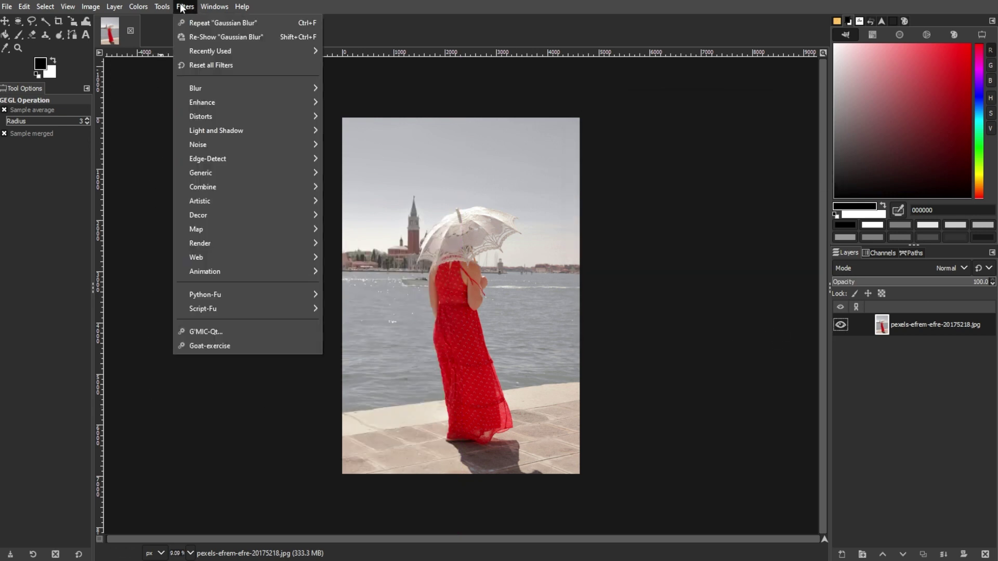
mouse_move(203, 104)
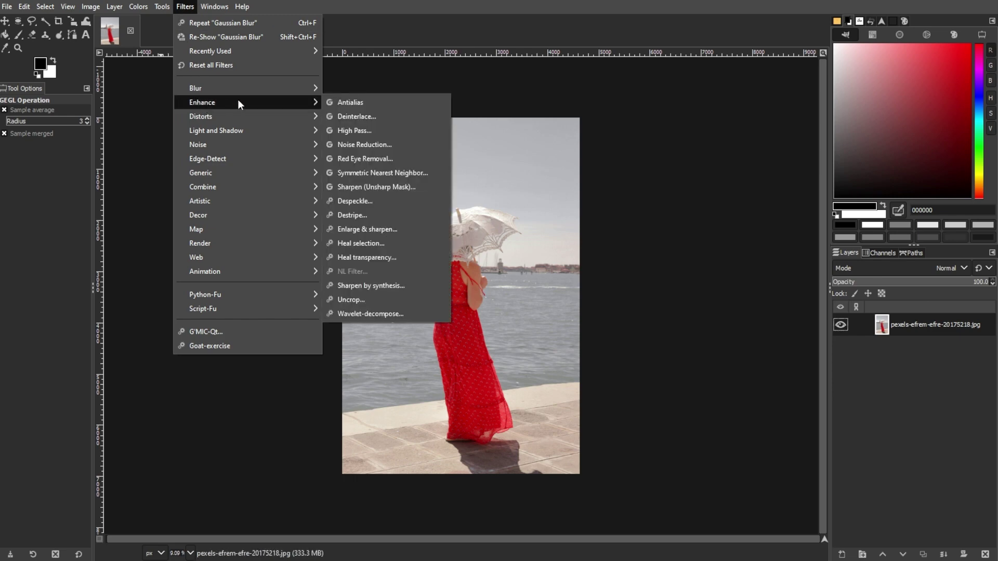
click(366, 161)
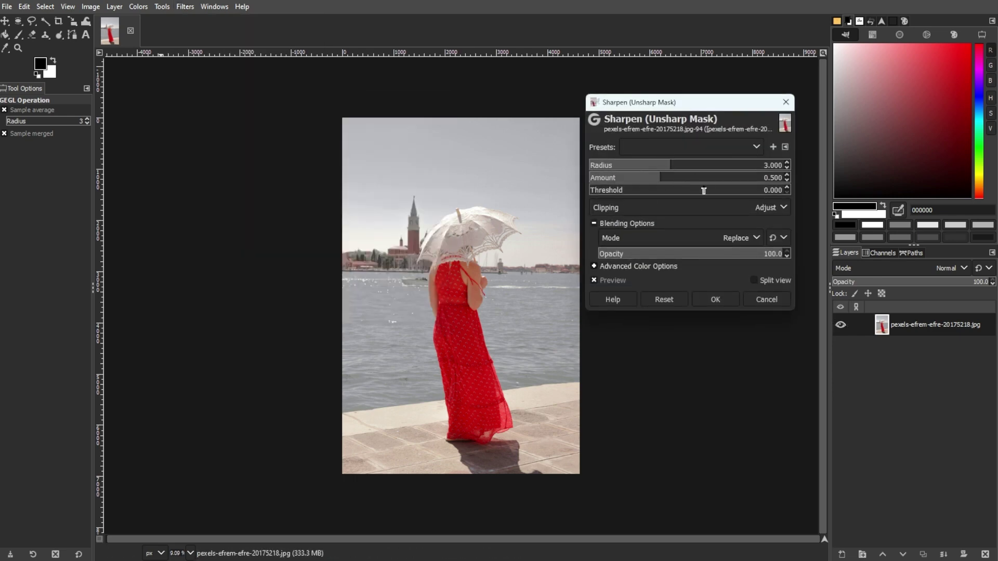
click(754, 280)
click(725, 165)
click(732, 178)
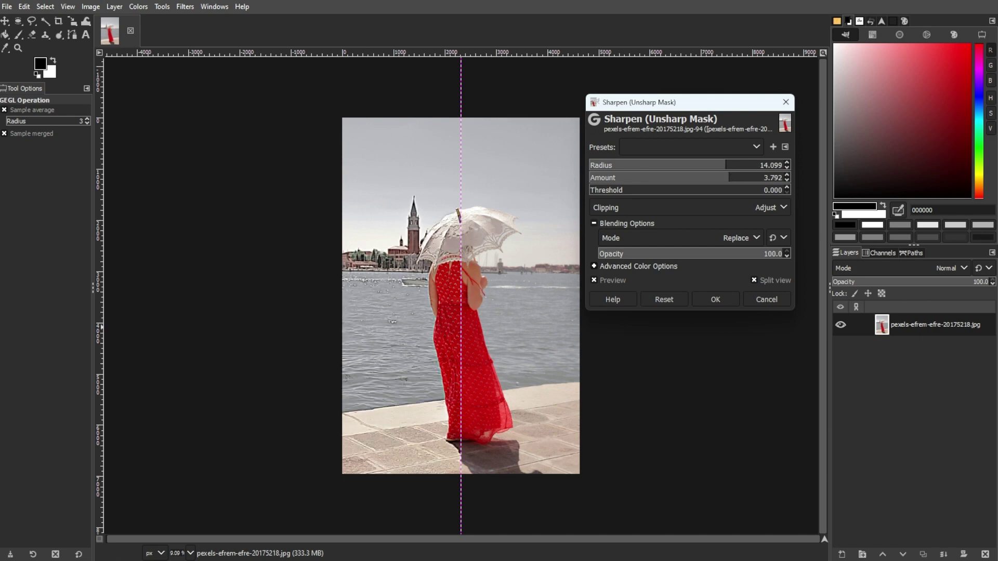
drag(730, 178, 669, 181)
click(708, 166)
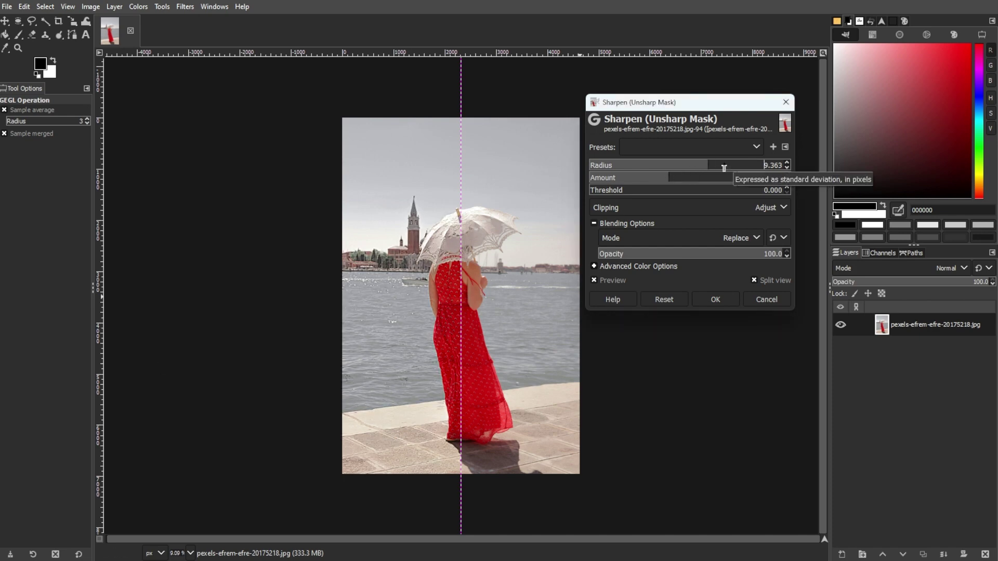
drag(461, 114, 467, 157)
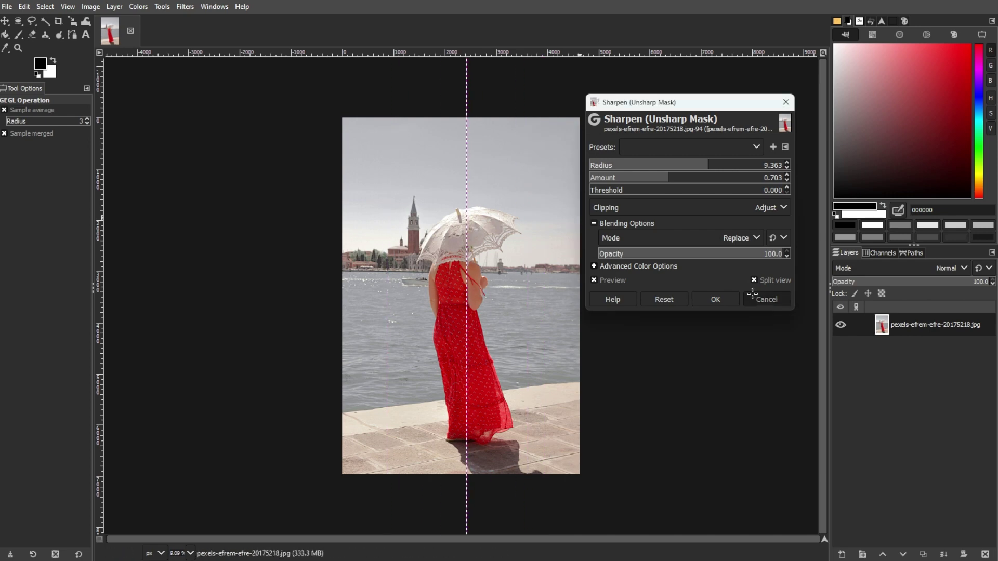
click(754, 296)
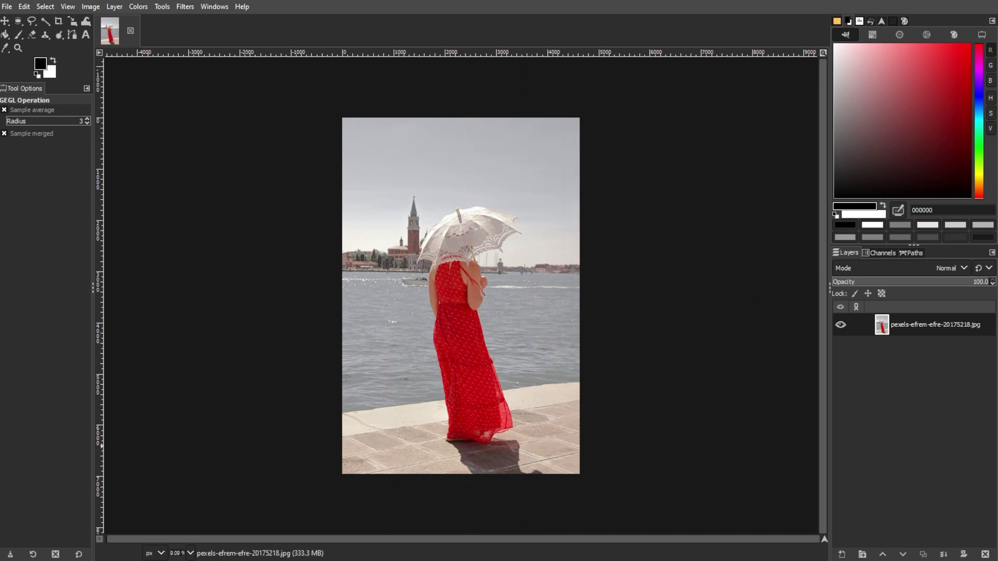
- Start a Lens Distortion on the photo and set its background color to white
click(188, 9)
mouse_move(211, 116)
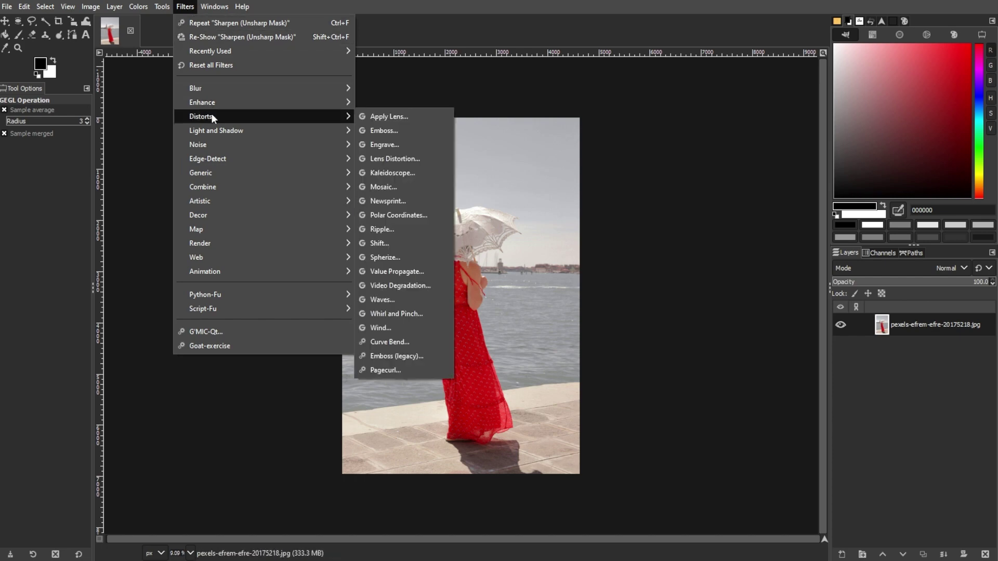
click(399, 158)
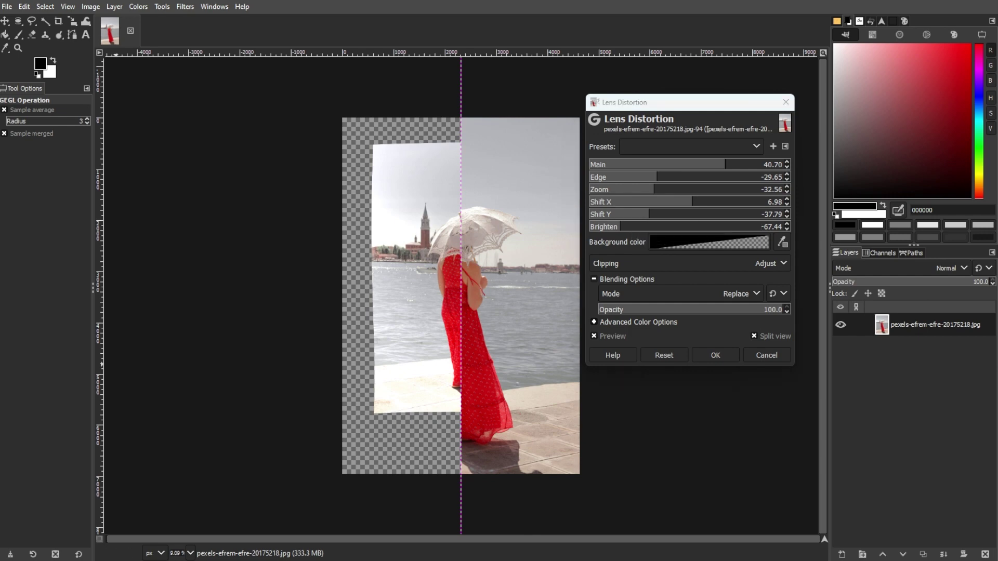
click(710, 243)
click(723, 349)
- Set the Lens Distortion's Main to 45.93 and Edge to 52.33, previewing the whole image without split view
click(623, 165)
click(631, 177)
click(686, 164)
click(674, 177)
click(649, 163)
click(700, 177)
click(755, 336)
click(730, 166)
click(736, 178)
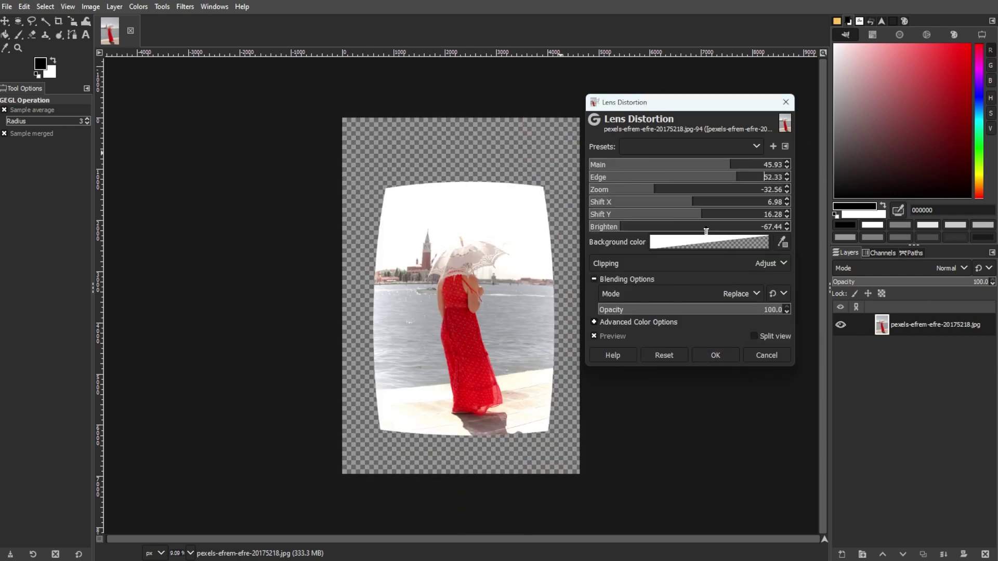
- Try other Brighten, Shift X and Zoom values for the Lens Distortion, and cancel the filter
click(707, 229)
click(658, 228)
click(713, 203)
click(628, 191)
click(763, 354)
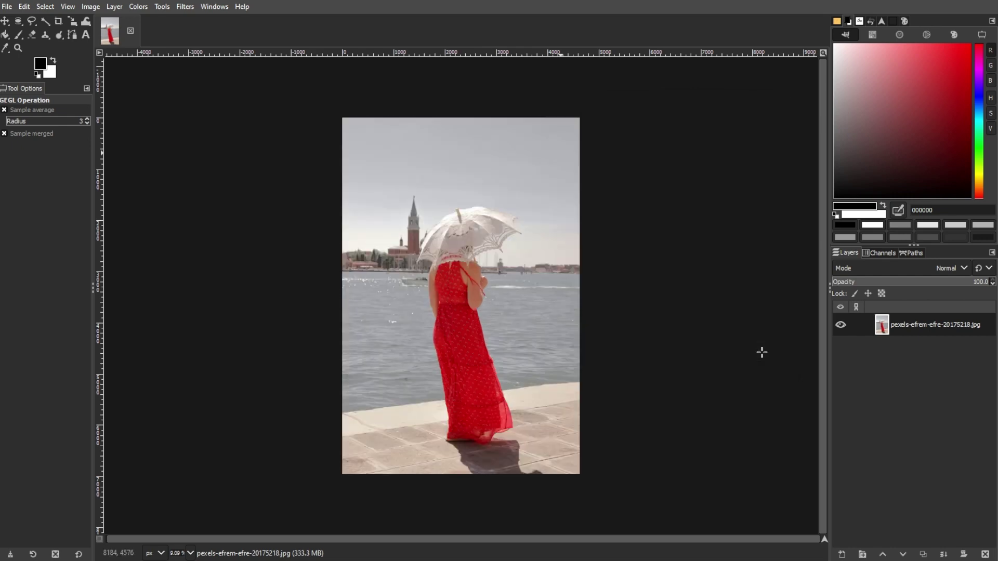
- Apply a Gradient Flare to the photo using the Bright_Star flare, and inspect it up close
click(187, 7)
mouse_move(239, 130)
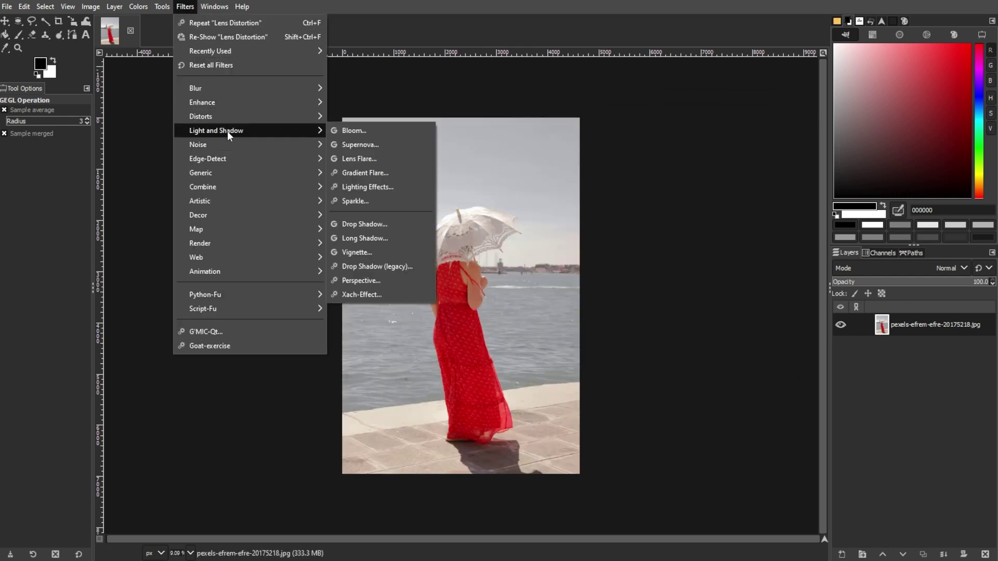
click(376, 173)
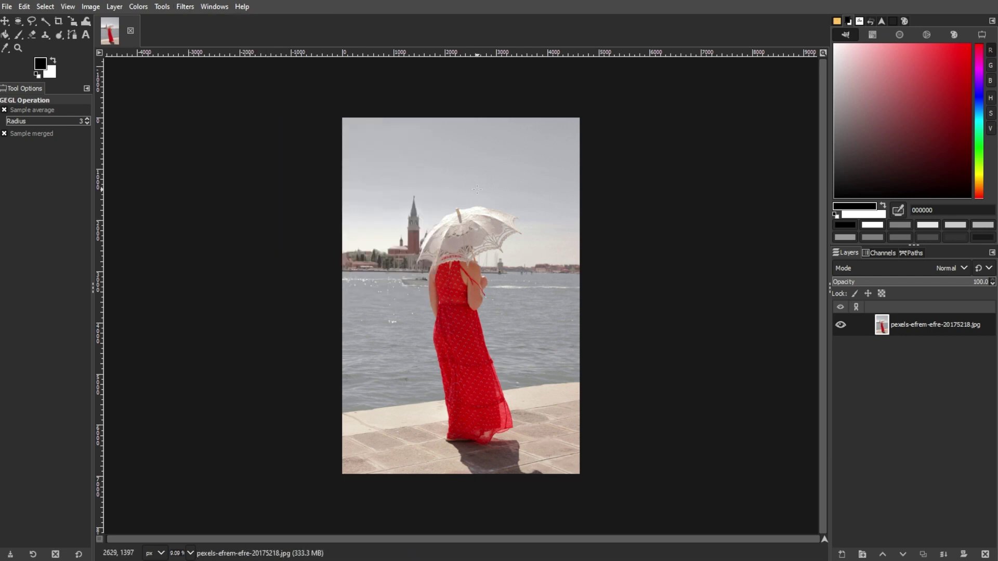
drag(363, 134, 732, 102)
click(663, 190)
drag(662, 102, 750, 115)
click(749, 175)
click(757, 216)
click(762, 232)
click(751, 161)
click(745, 175)
drag(618, 113, 424, 111)
click(560, 160)
drag(520, 115, 660, 138)
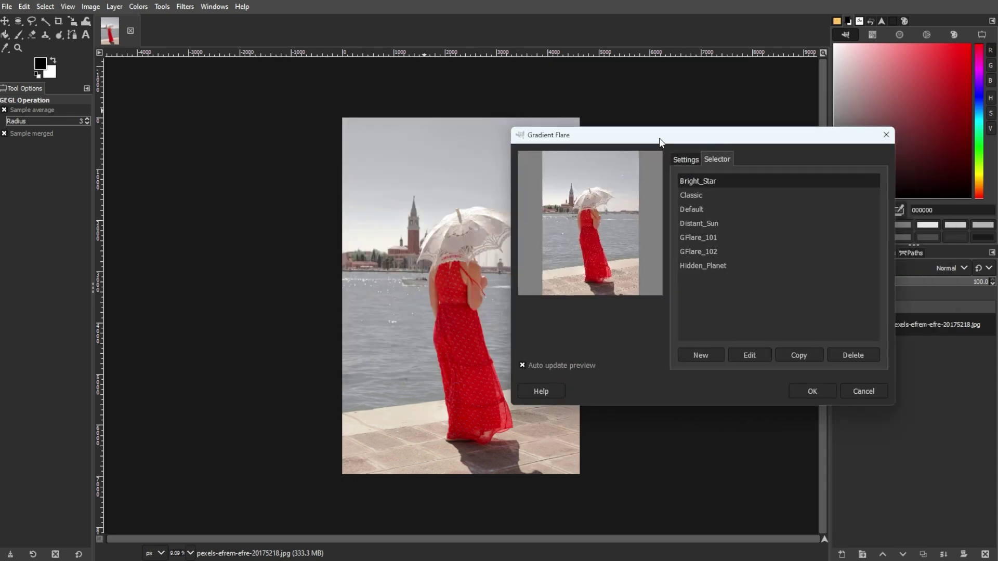
click(809, 391)
scroll(554, 181, up, 3)
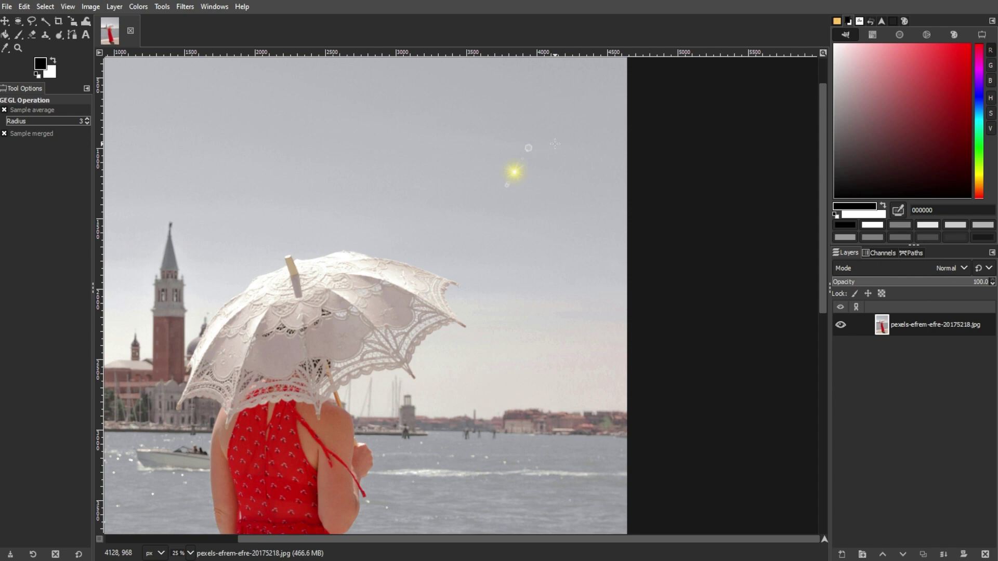
scroll(555, 144, down, 3)
scroll(555, 144, down, 1)
scroll(555, 144, up, 1)
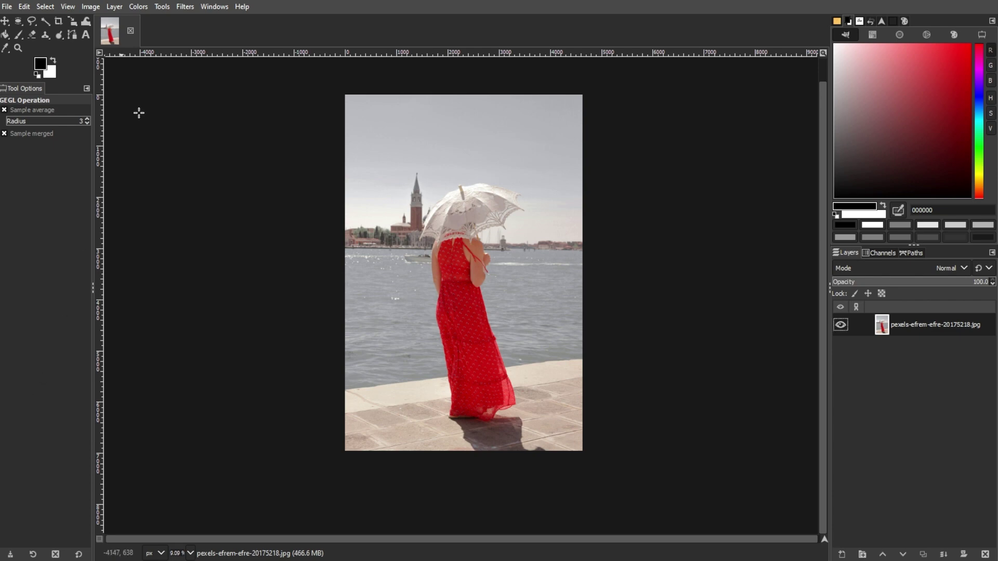
- Try the Cartoon filter with mask radius 41.860 and percent black 0.512, and undo it
click(192, 9)
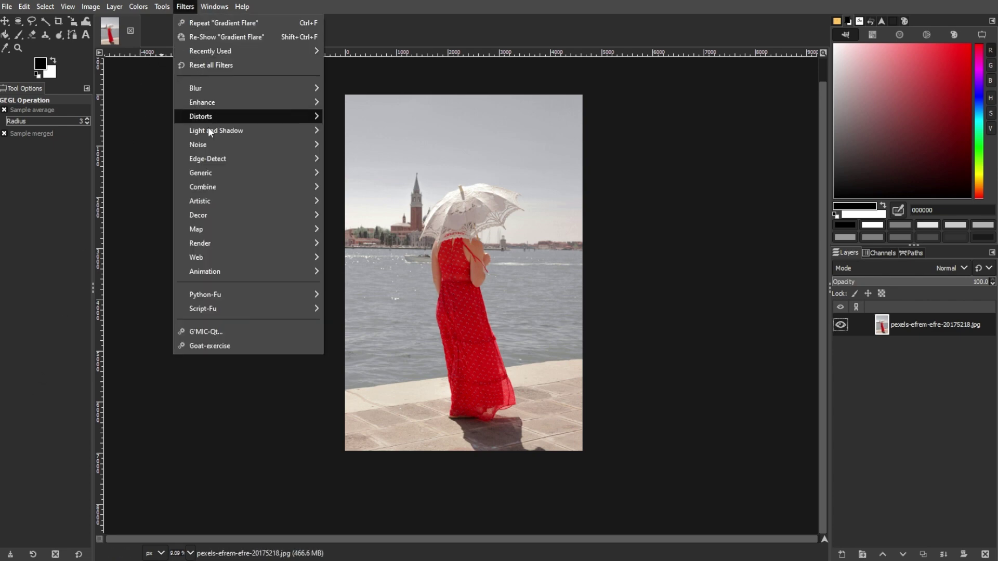
mouse_move(224, 200)
click(349, 215)
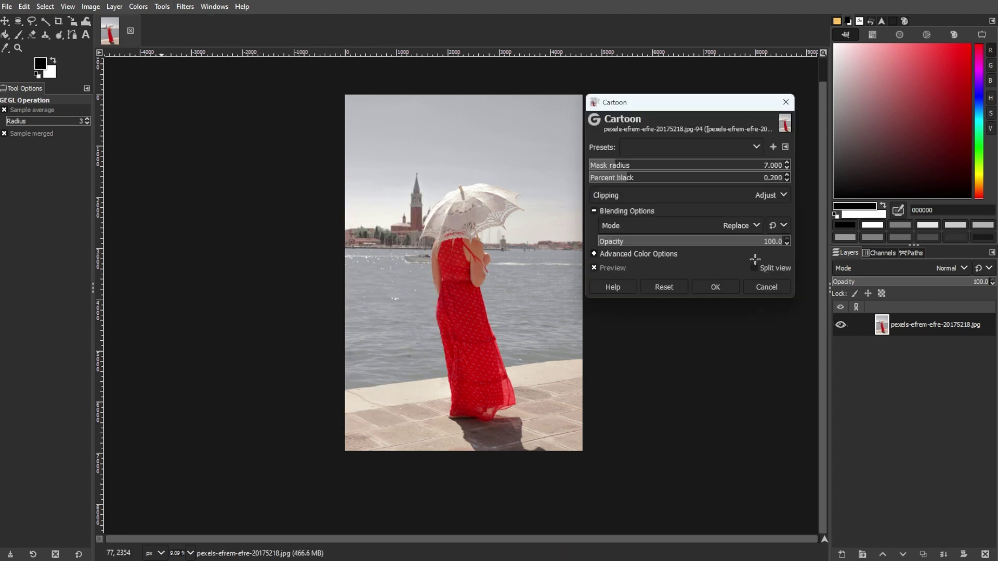
click(694, 176)
click(748, 169)
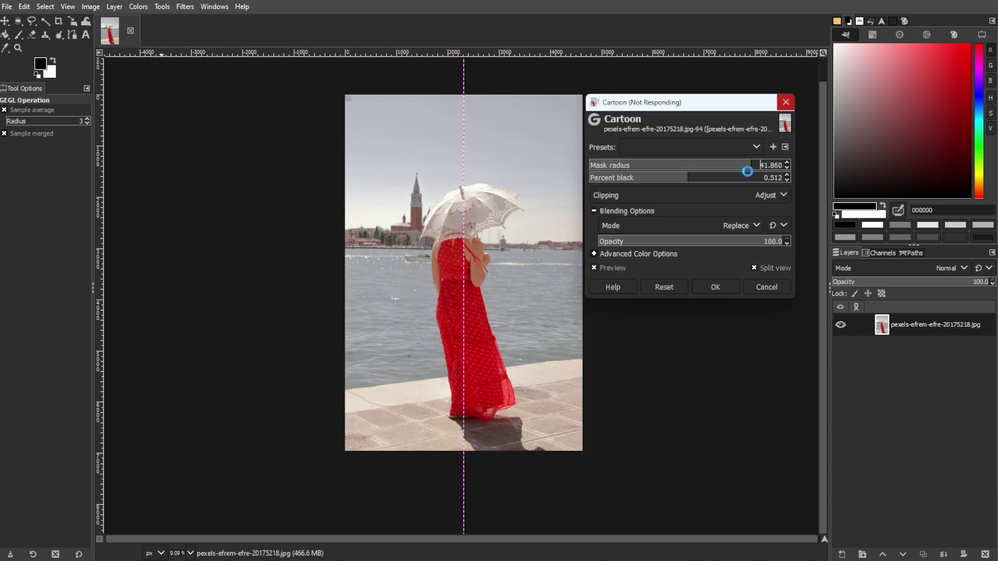
click(720, 285)
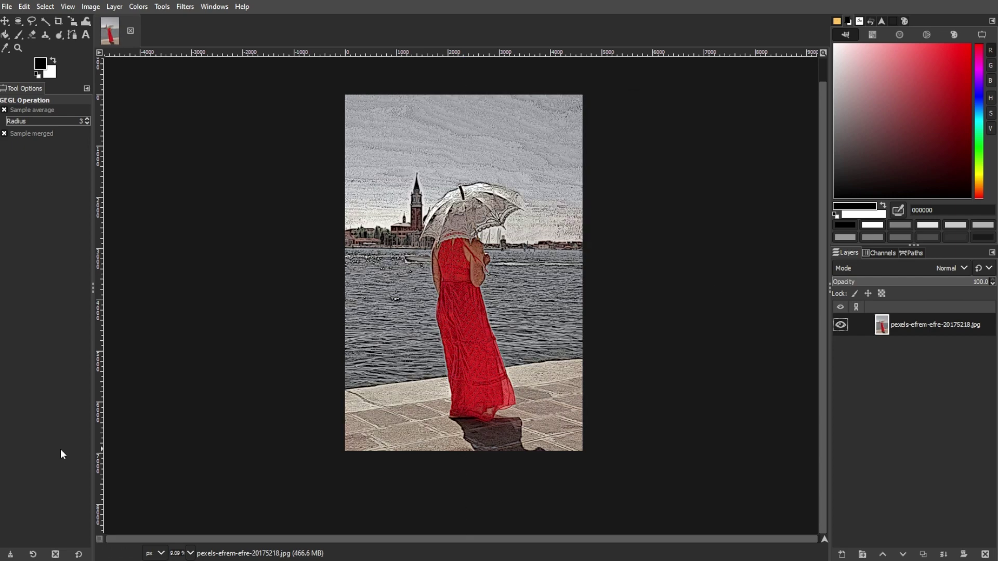
key(ctrl+z)
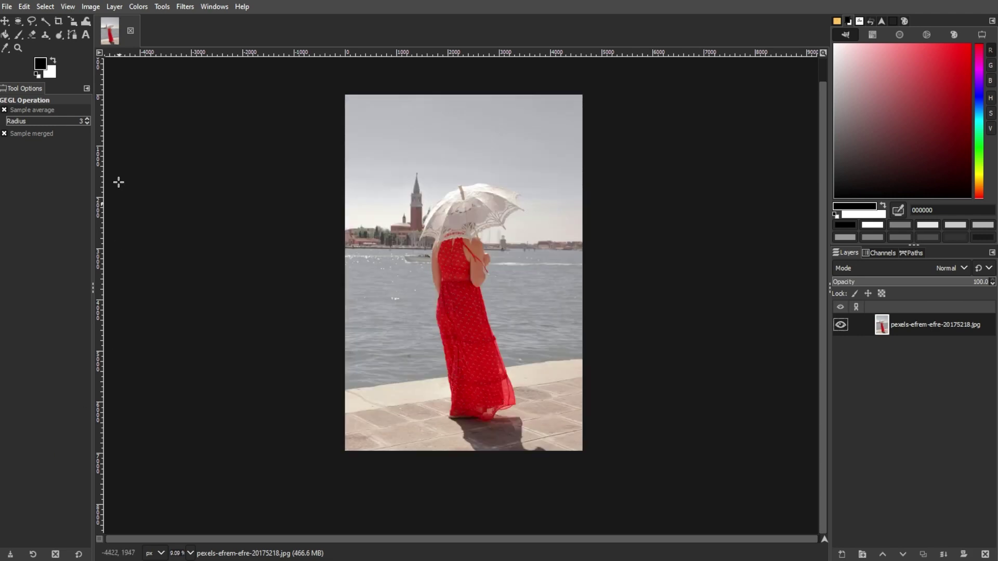
- Try the Cubism filter with tile size 117.58 and tile saturation 4.070, and undo it
click(183, 6)
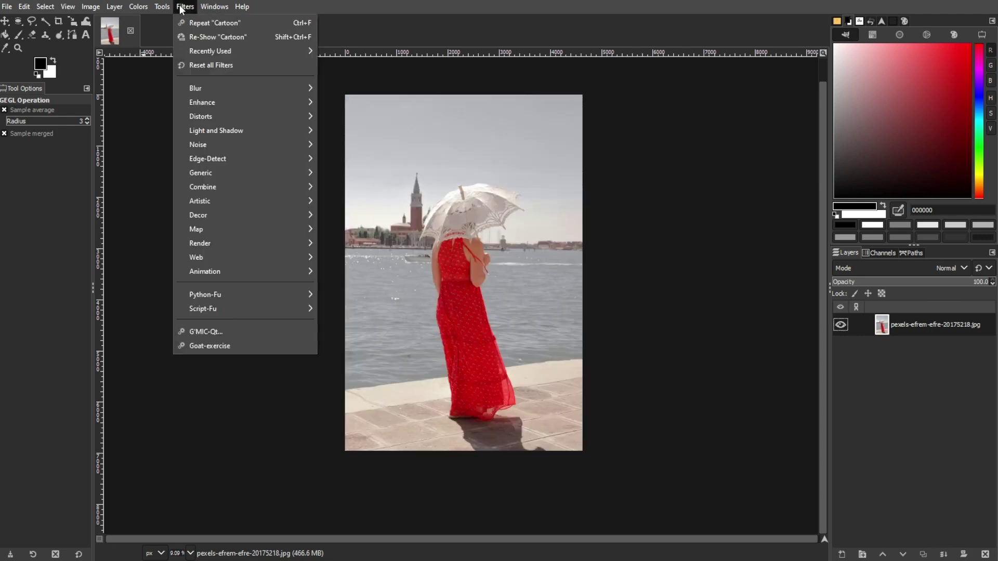
mouse_move(236, 199)
click(357, 225)
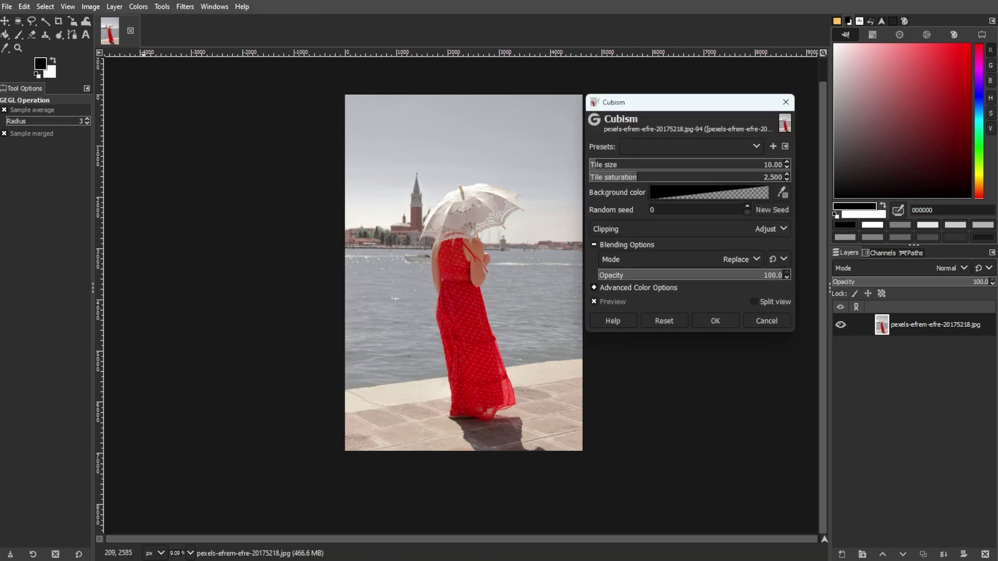
click(678, 164)
click(668, 177)
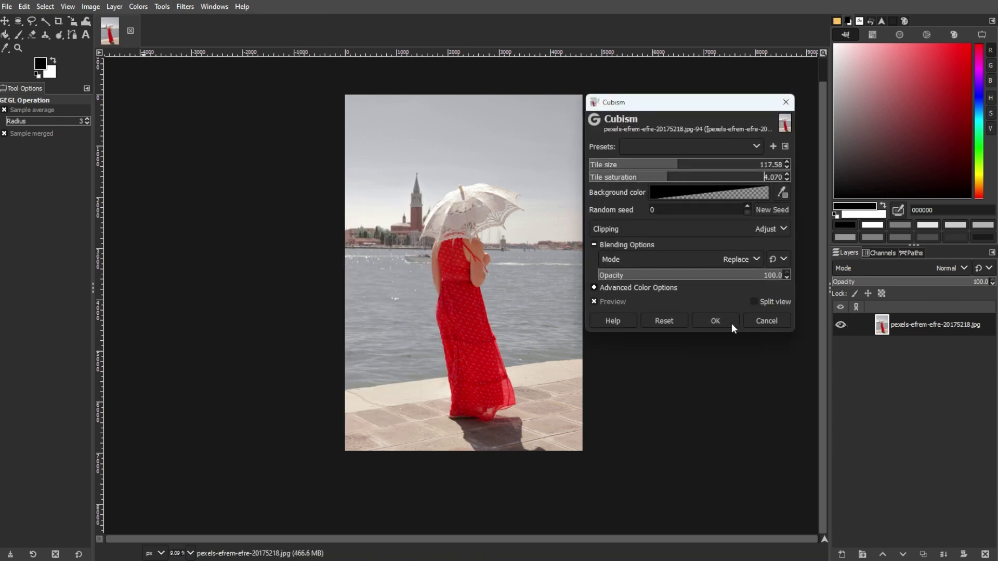
click(731, 323)
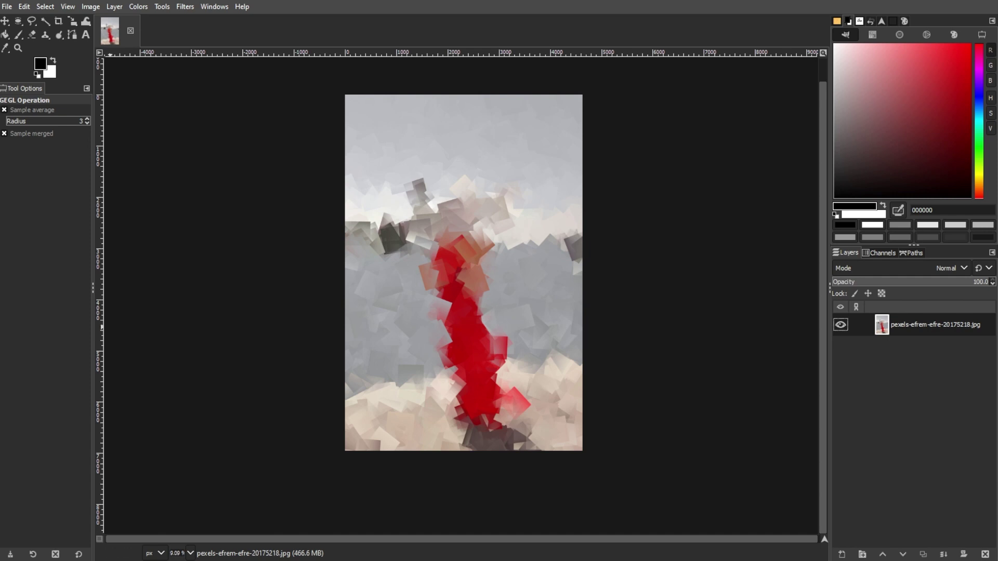
key(shift+ctrl+f)
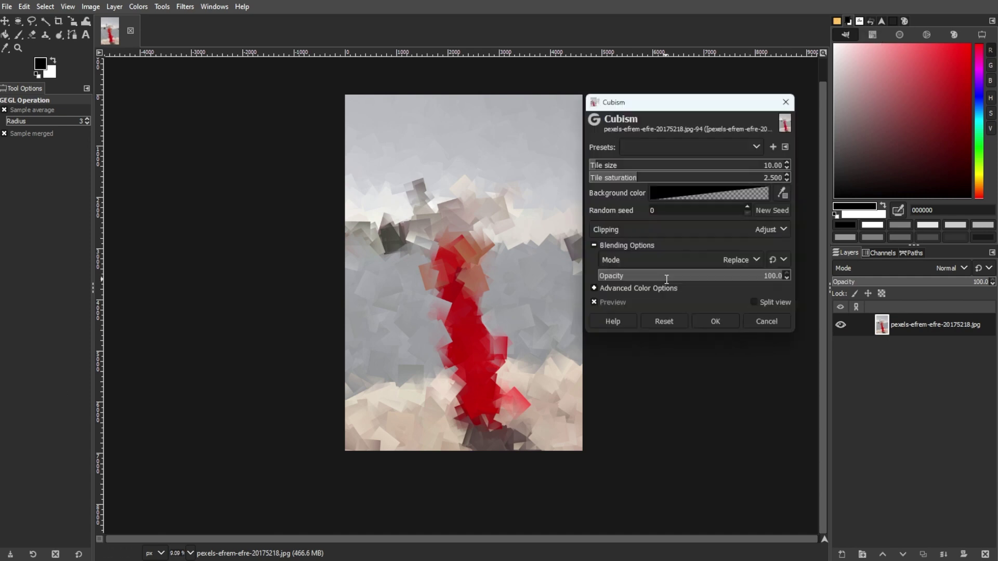
click(767, 321)
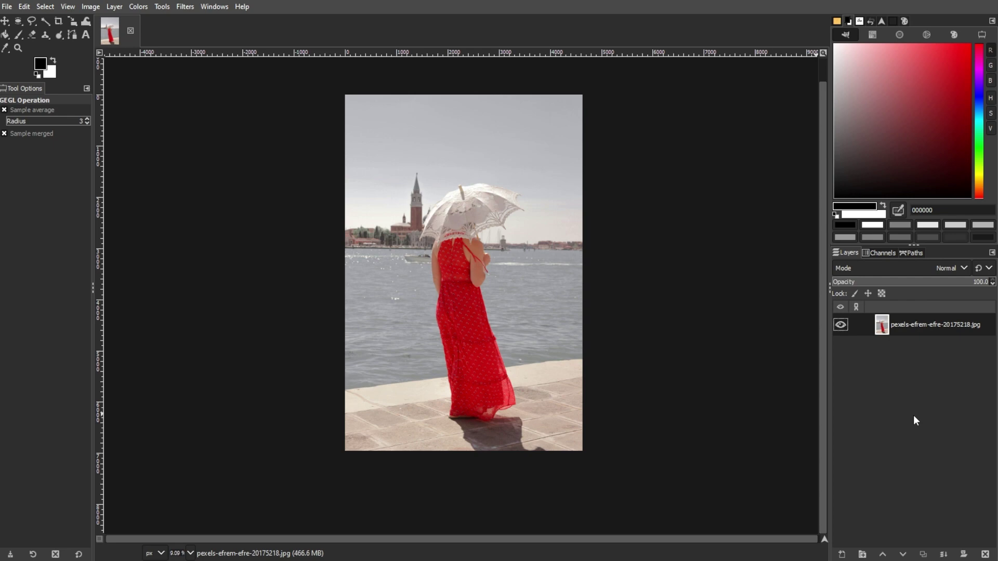
- Apply the Old Photo filter on a copy with defocus, sepia and border size 20, and inspect the copy up close
click(185, 7)
mouse_move(222, 212)
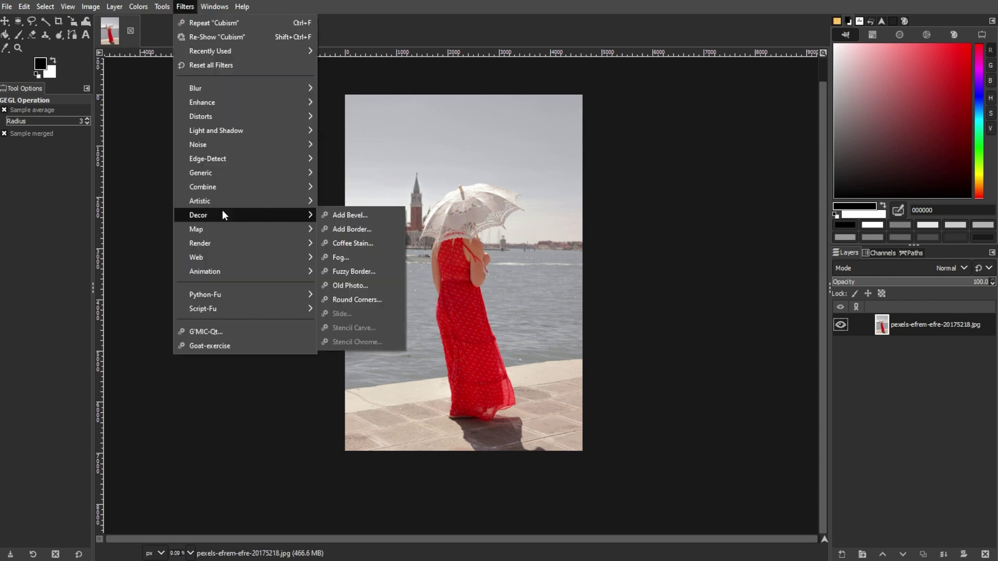
click(368, 285)
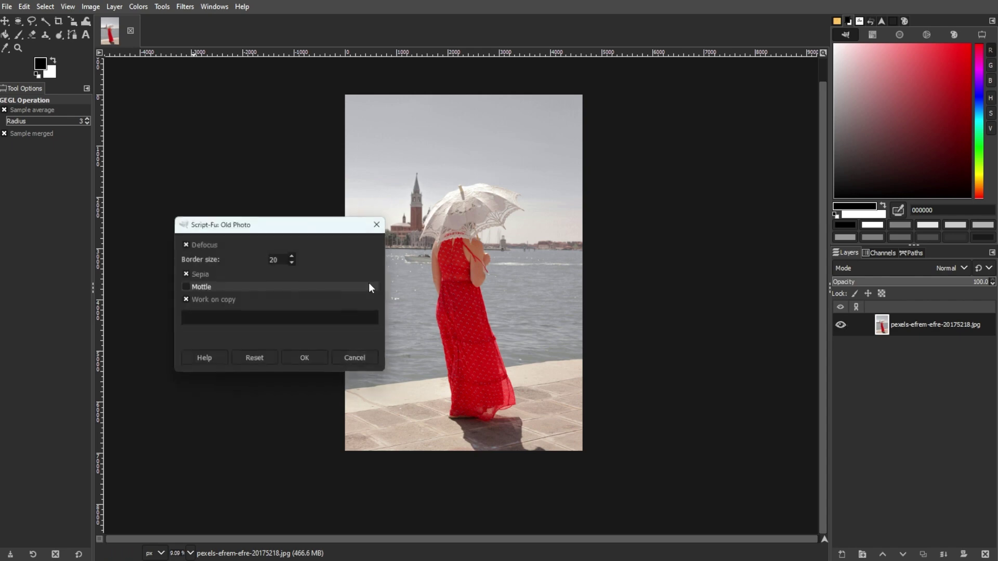
drag(281, 231, 204, 197)
click(233, 326)
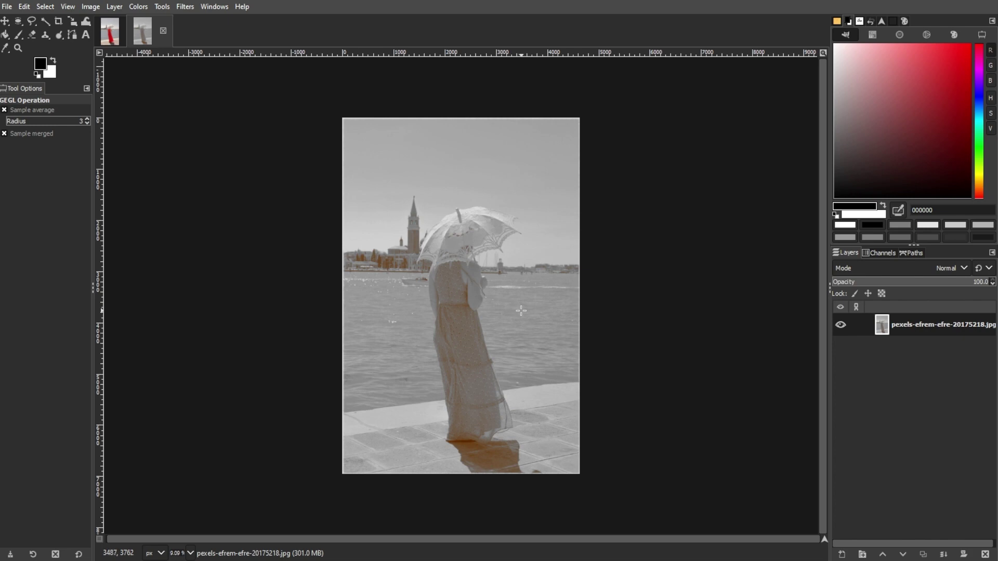
key(m)
ctrl+scroll(603, 296, up, 1)
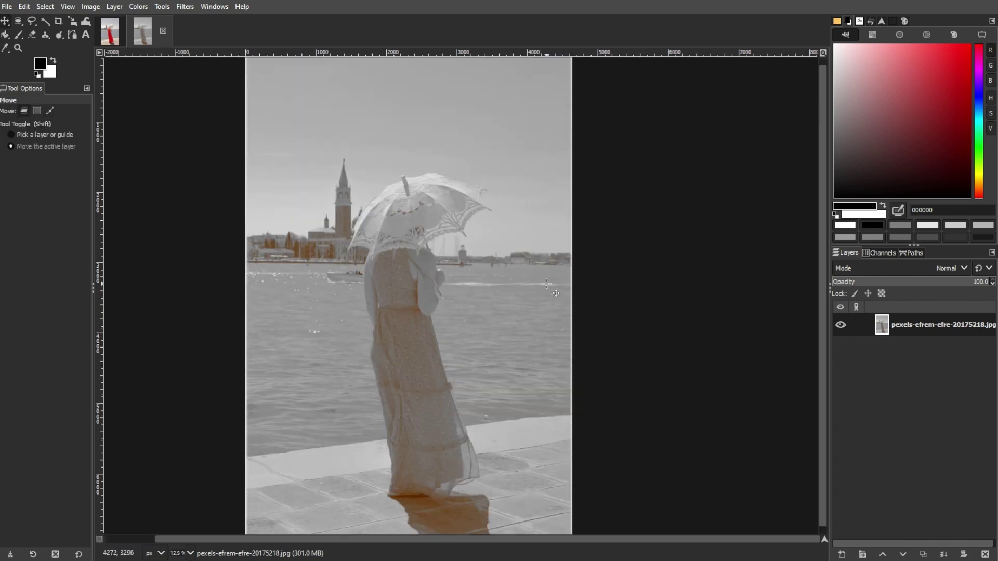
scroll(546, 284, down, 1)
ctrl+scroll(603, 295, down, 1)
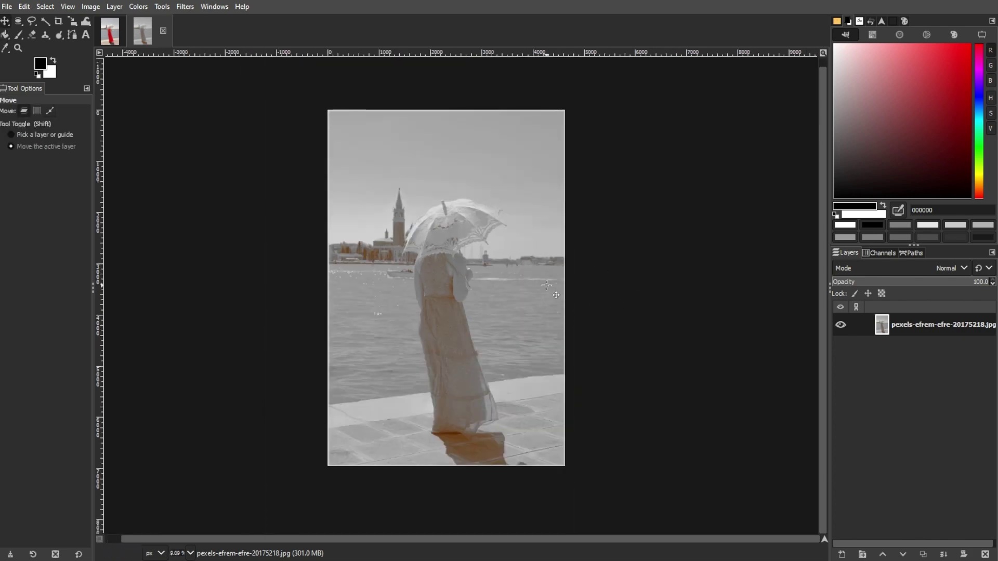
ctrl+scroll(612, 295, up, 1)
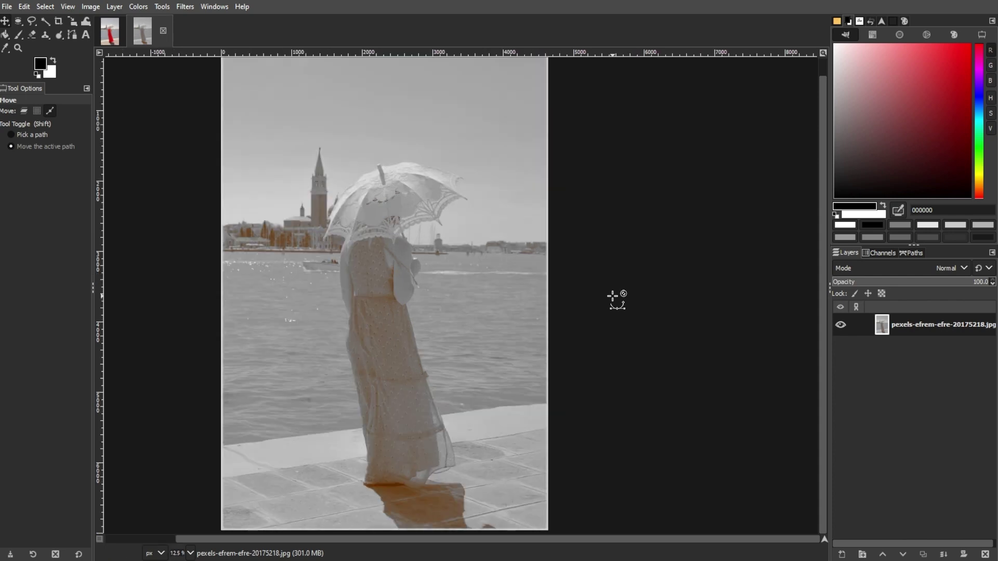
ctrl+scroll(613, 295, down, 1)
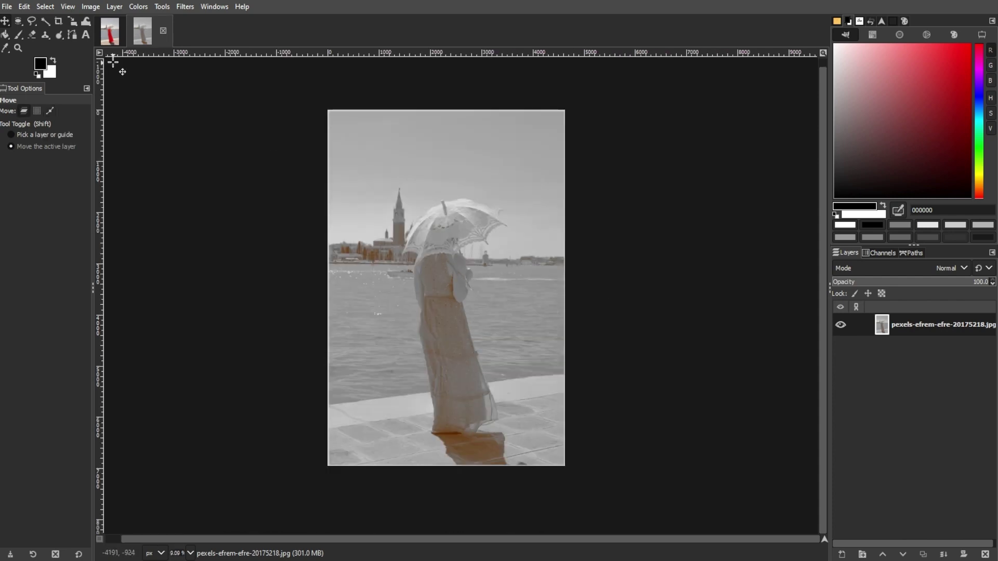
- Compare the Cubism and base image states in the original photo's undo history, and return to the Old Photo copy
click(110, 31)
click(872, 20)
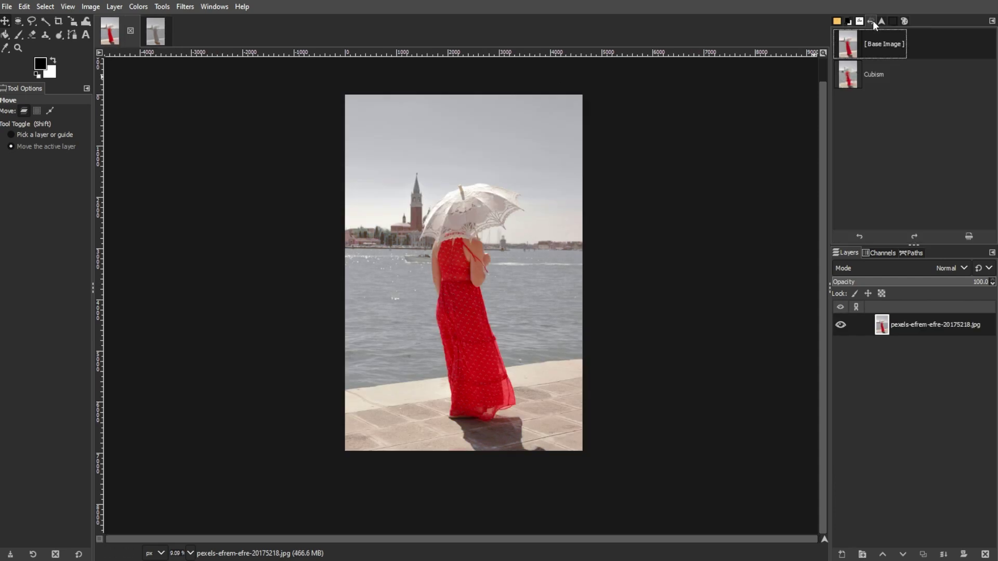
click(884, 74)
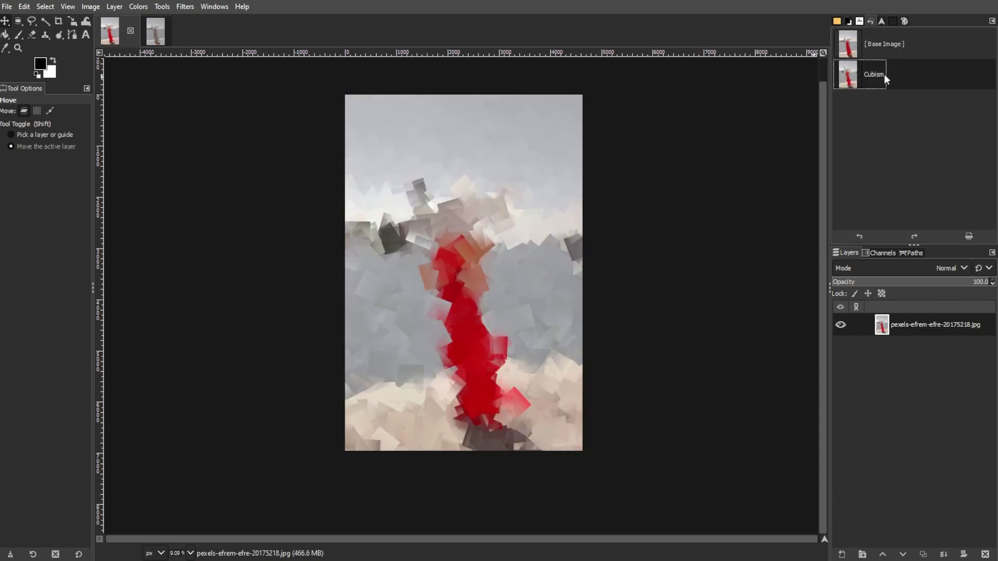
click(900, 48)
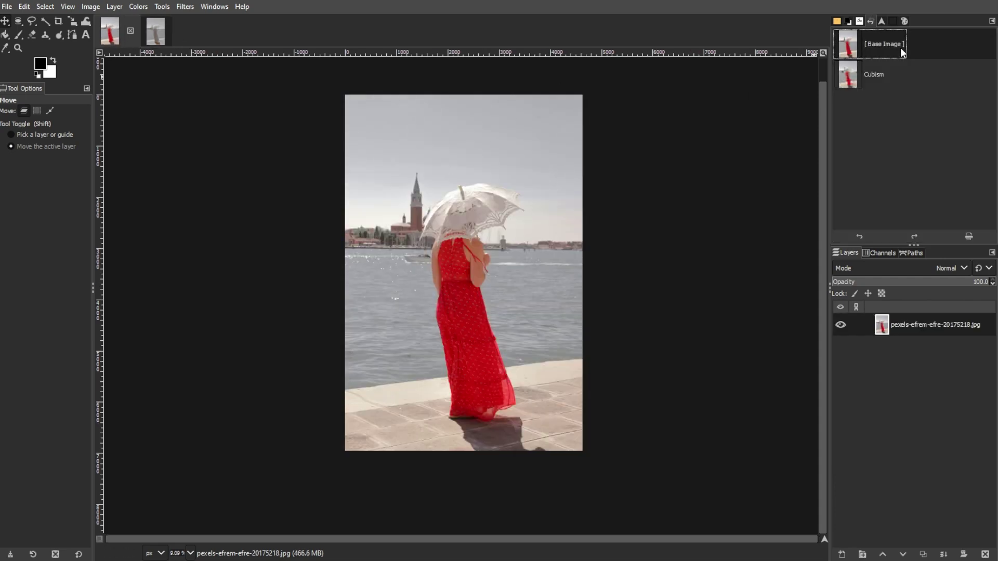
click(156, 32)
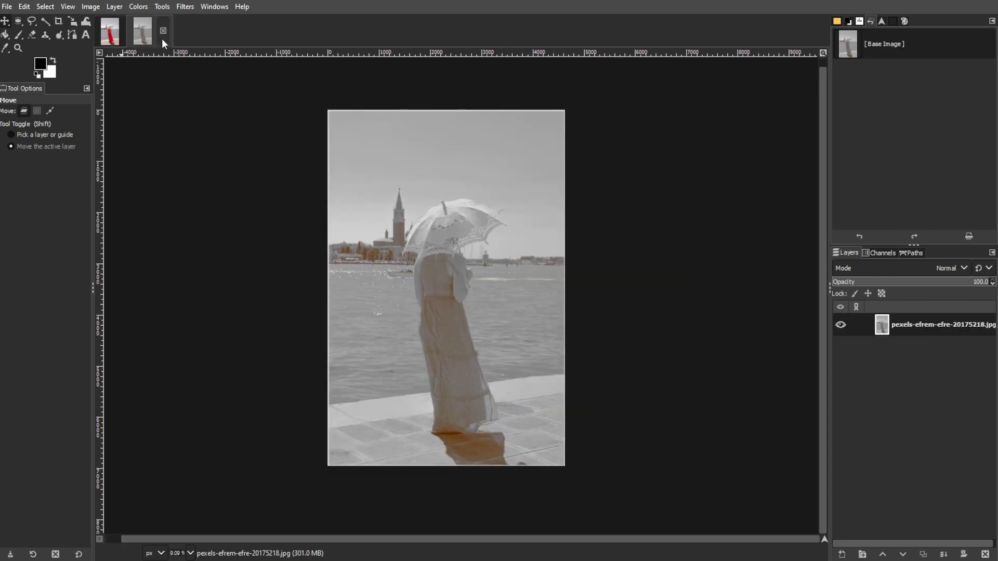
click(186, 7)
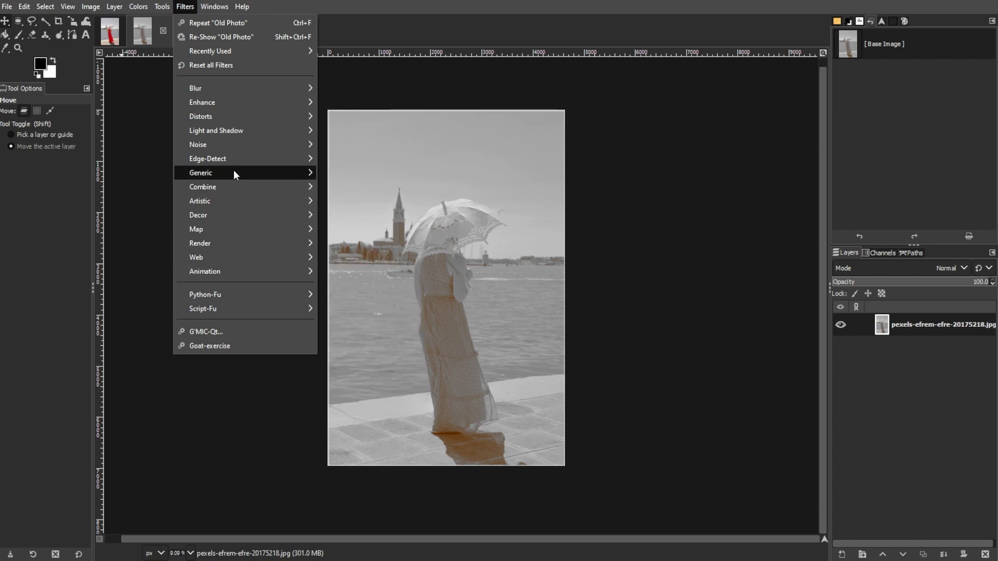
mouse_move(232, 143)
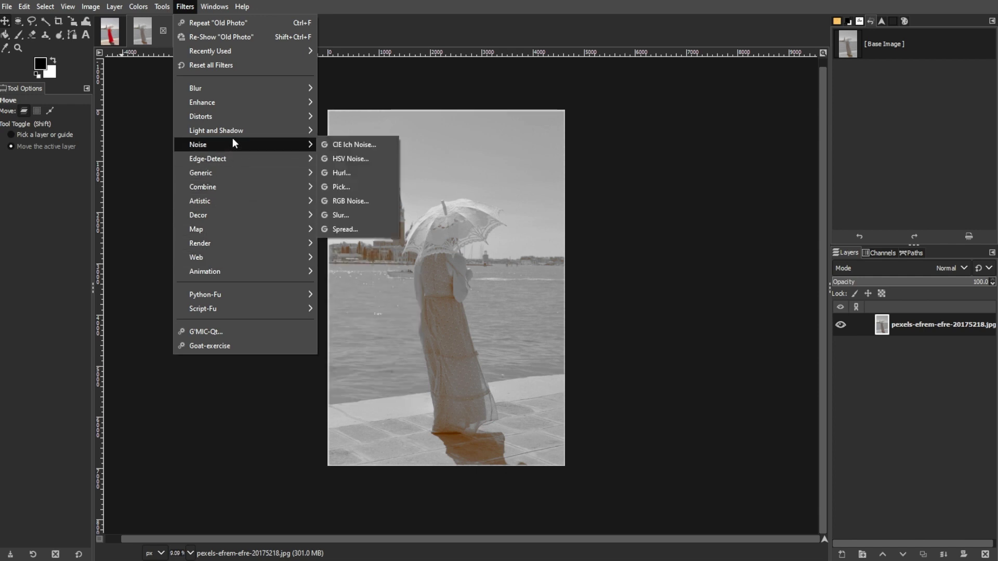
click(80, 230)
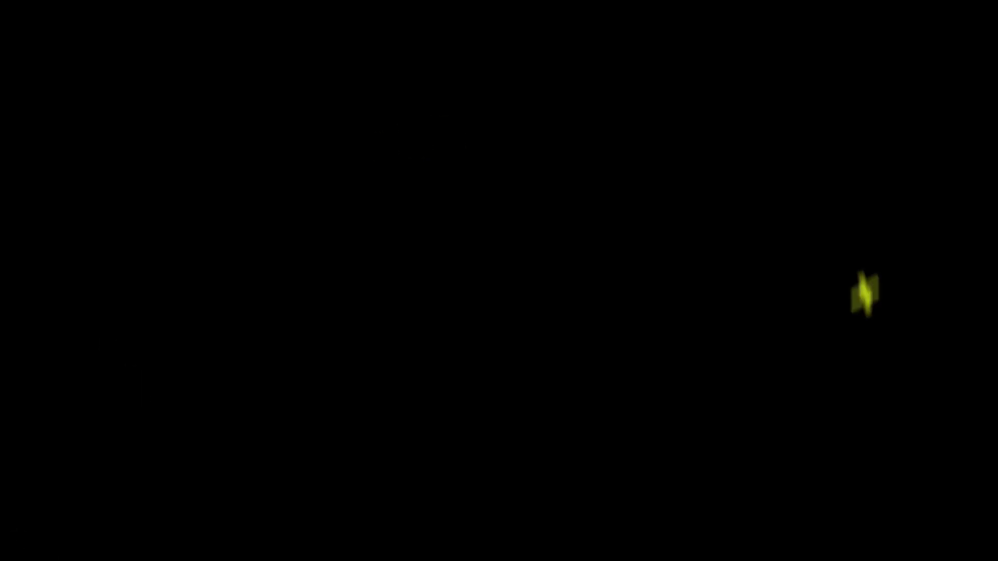